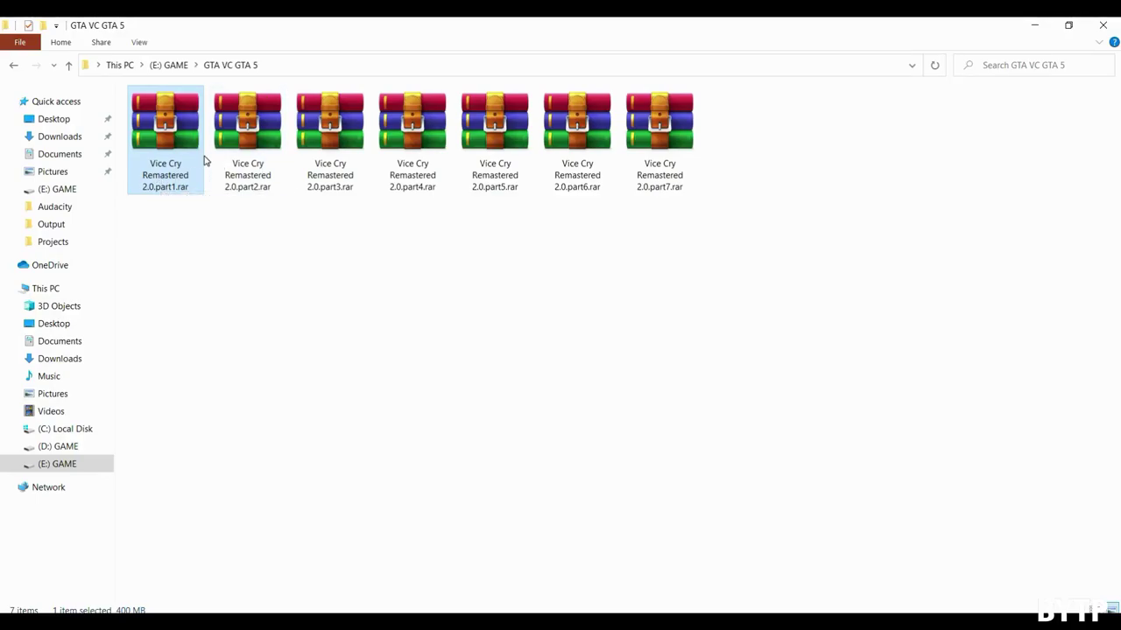
# - Select all seven Vice Cry Remastered 2.0 .rar parts in the GTA VC GTA 5 folder together
pyautogui.moveTo(947, 236); pyautogui.dragTo(162, 122)
pyautogui.click(327, 257)
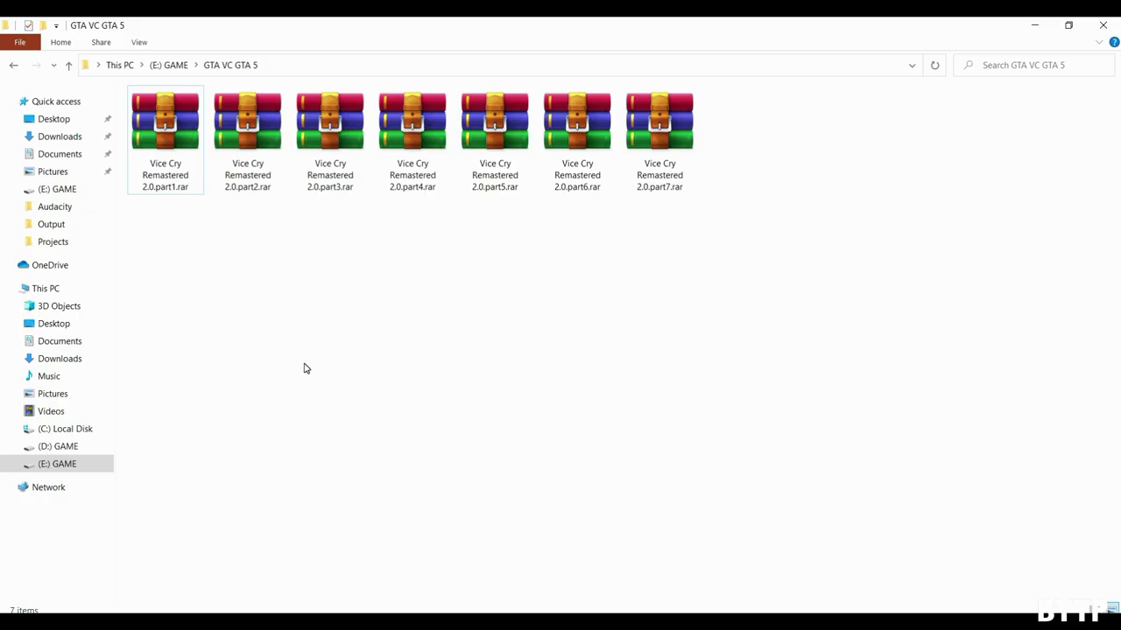
pyautogui.click(155, 137)
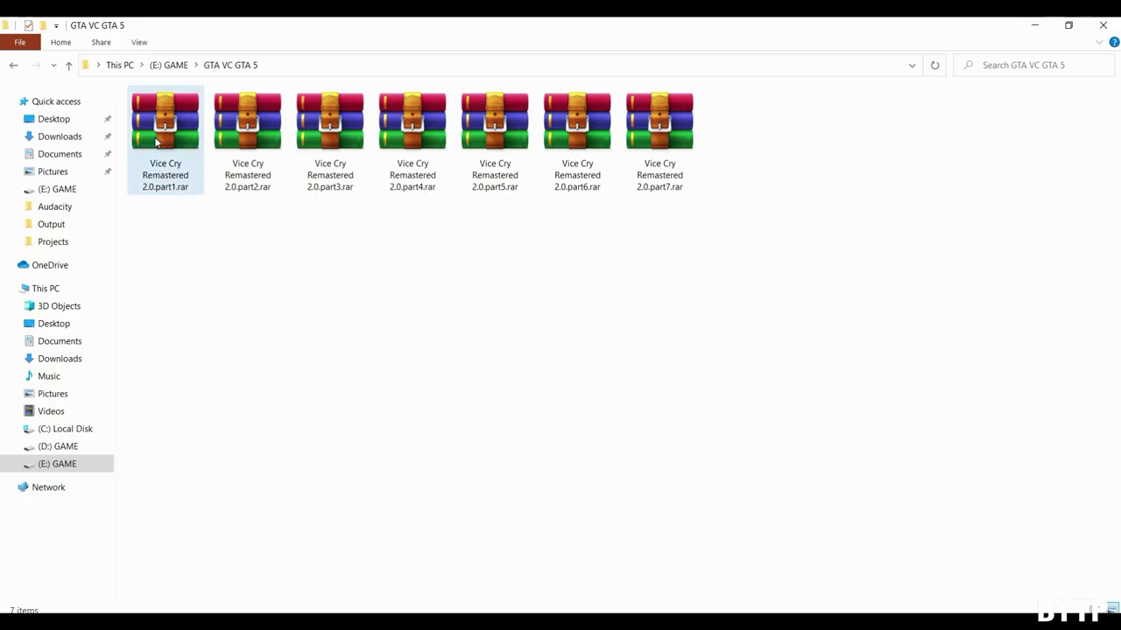
pyautogui.click(549, 143)
pyautogui.click(635, 158)
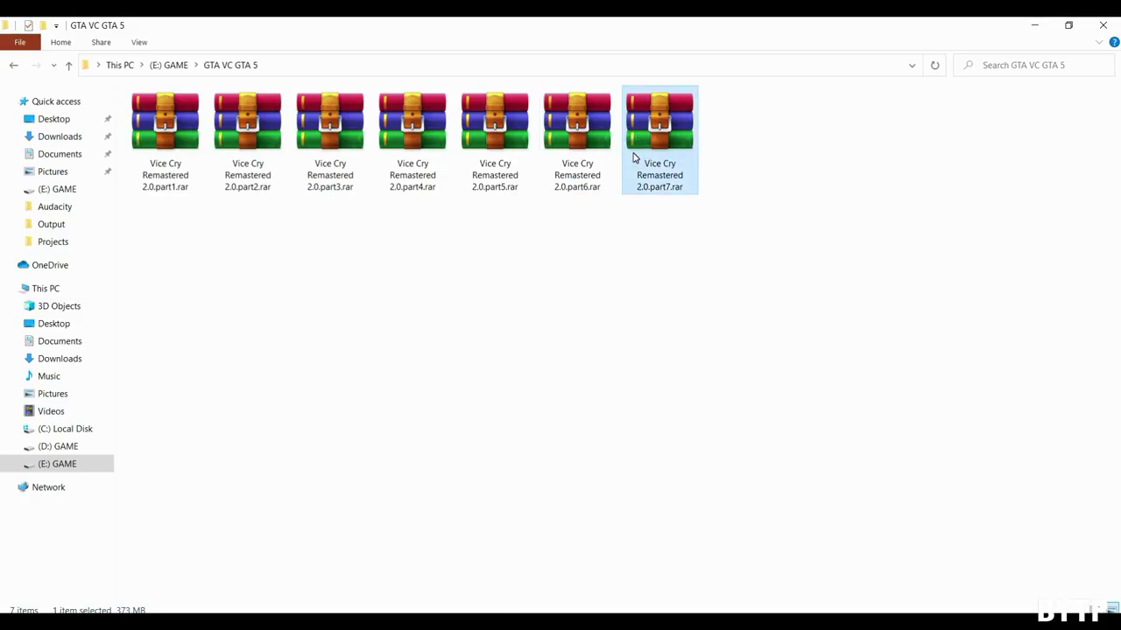
pyautogui.moveTo(888, 257); pyautogui.dragTo(171, 137)
pyautogui.click(232, 232)
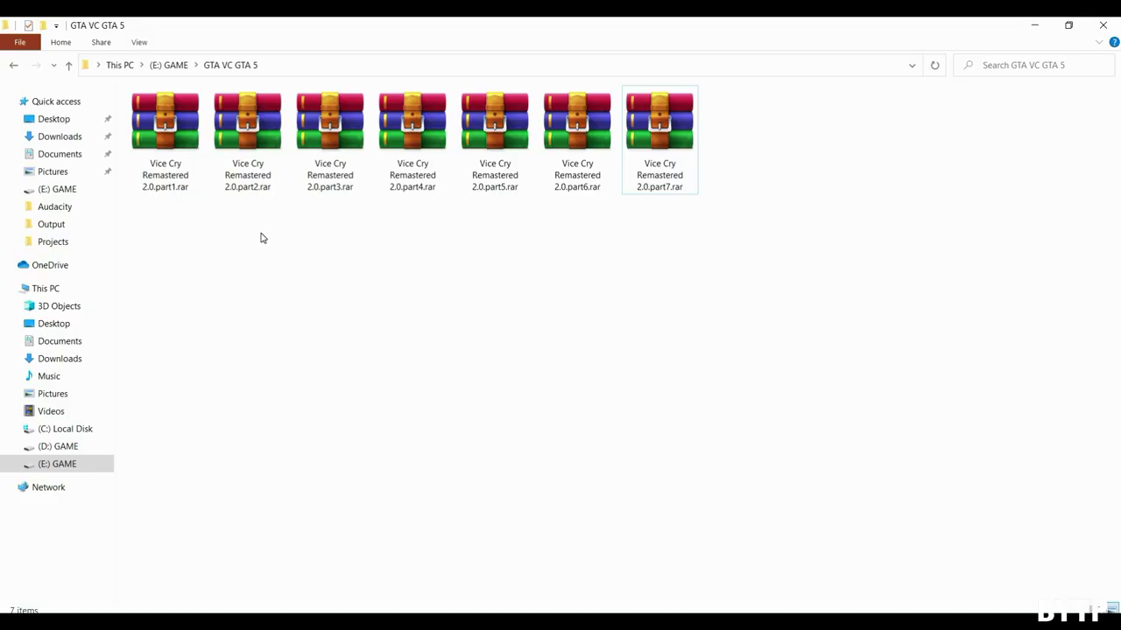
pyautogui.moveTo(952, 439); pyautogui.dragTo(153, 126)
# - Extract the selected RAR parts to a Vice Cry Remastered 2.0 folder, entering the archive password
pyautogui.rightClick(153, 125)
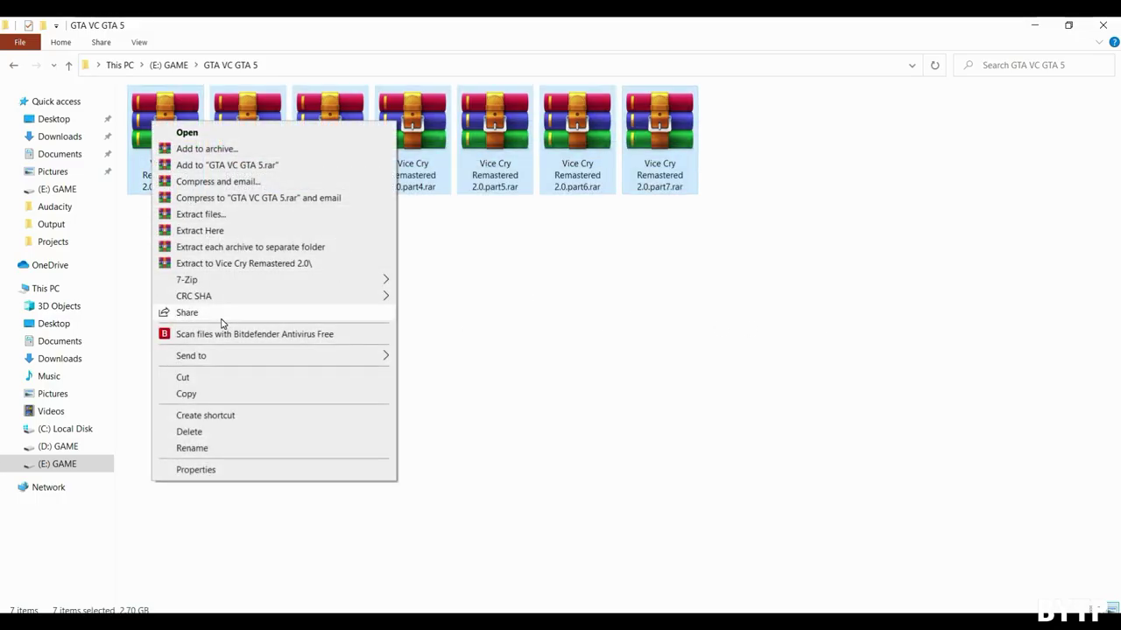
pyautogui.click(196, 264)
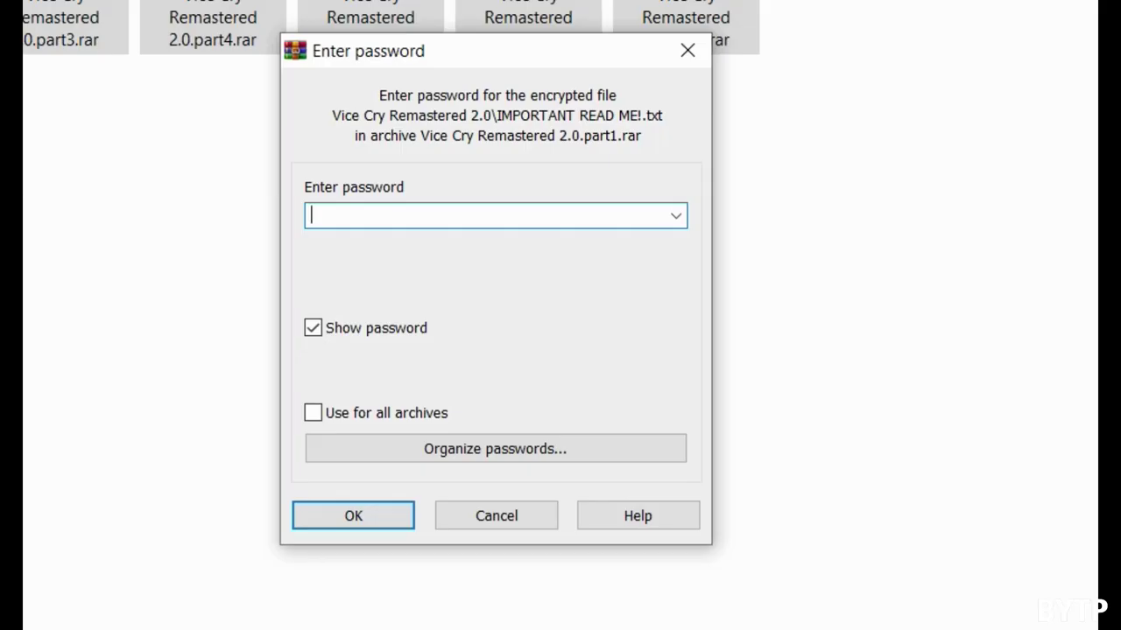
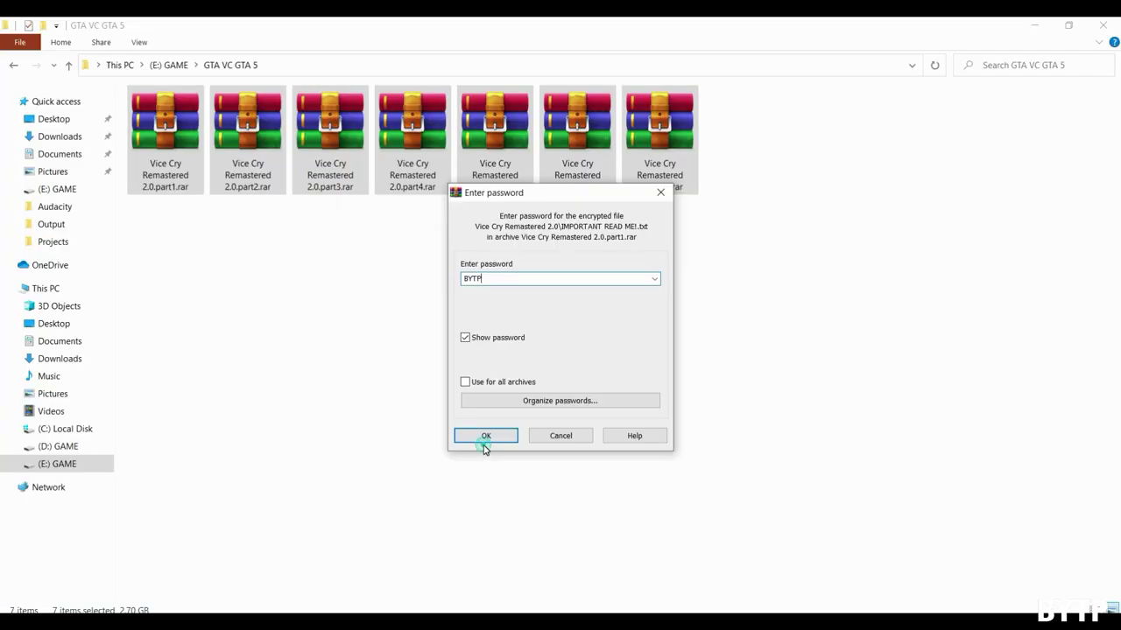
pyautogui.click(351, 519)
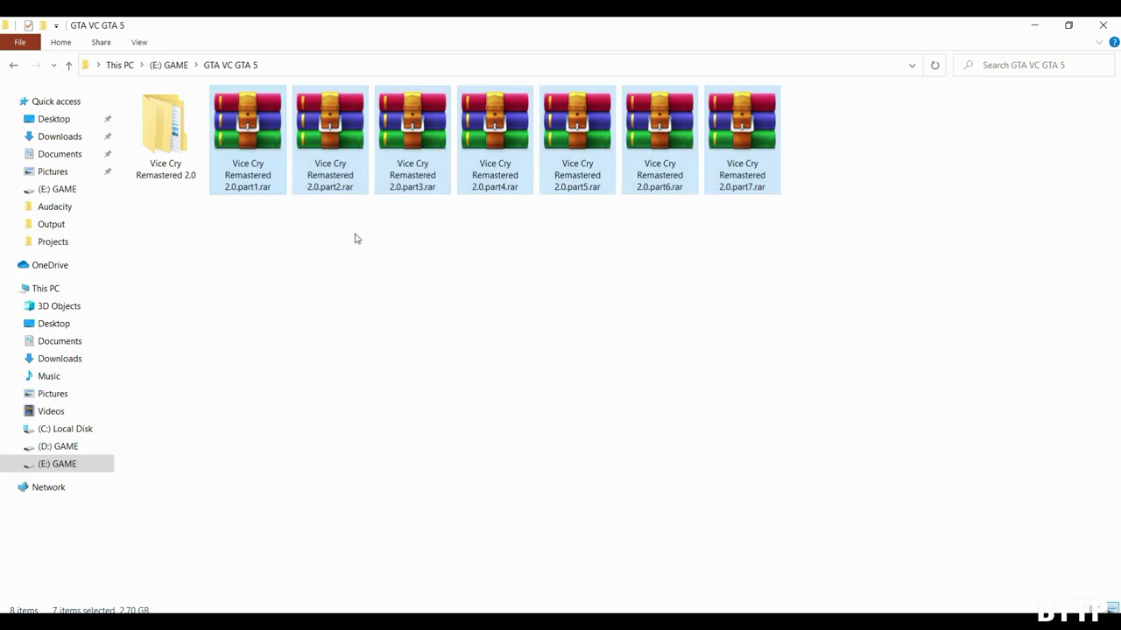
# - Open the extracted Vice Cry Remastered 2.0 folder, then minimize File Explorer
pyautogui.doubleClick(169, 169)
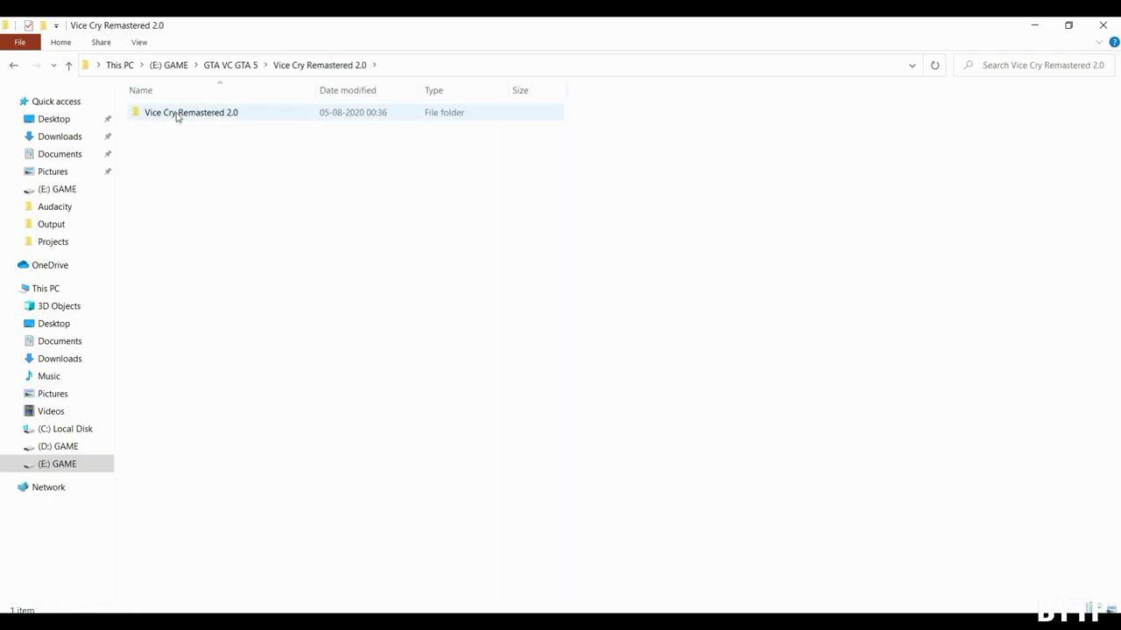
pyautogui.click(1027, 27)
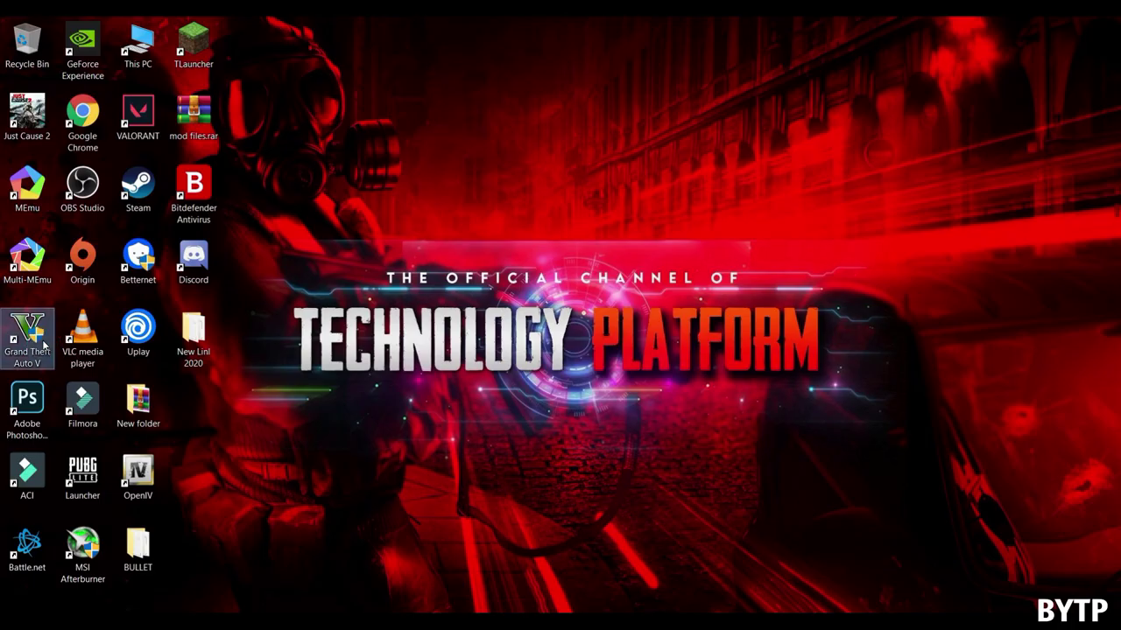
# - Create a new folder named mods in E:\GAME\Grand Theft Auto V, refresh, and minimize Explorer
pyautogui.rightClick(15, 333)
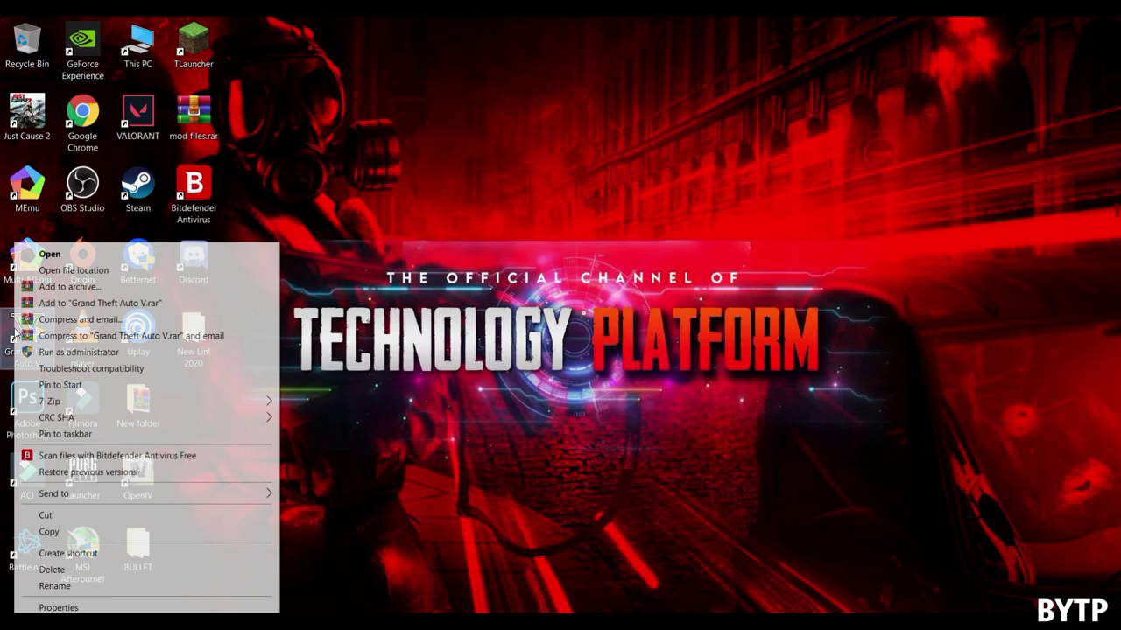
pyautogui.click(73, 271)
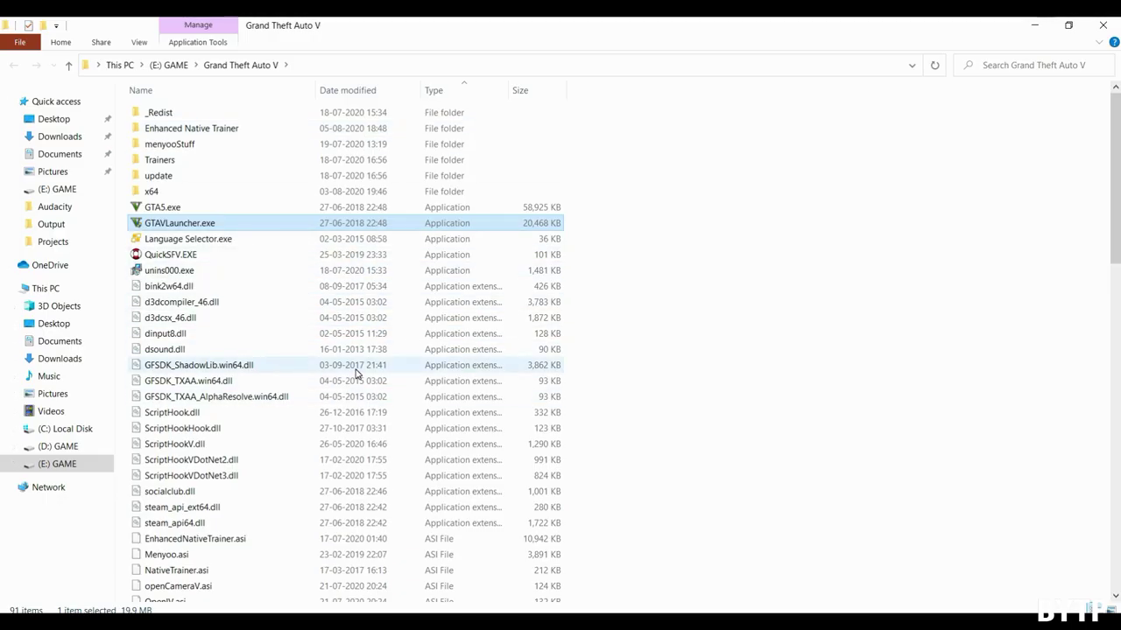
pyautogui.rightClick(946, 417)
pyautogui.moveTo(980, 385)
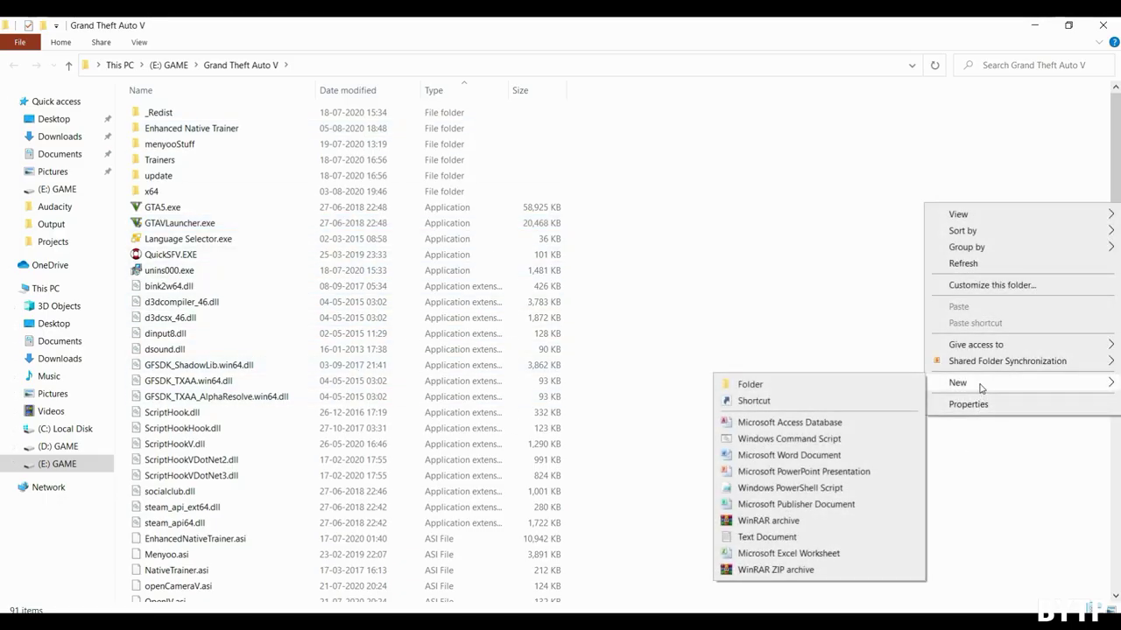
pyautogui.click(761, 381)
pyautogui.write('mods')
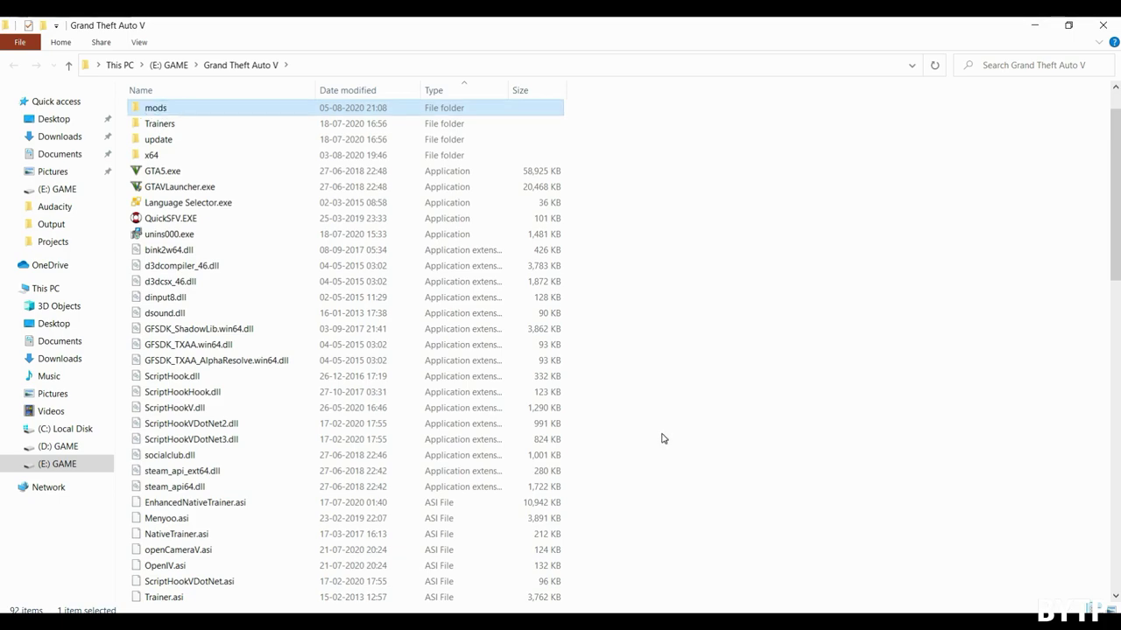
pyautogui.press('Return')
pyautogui.rightClick(750, 240)
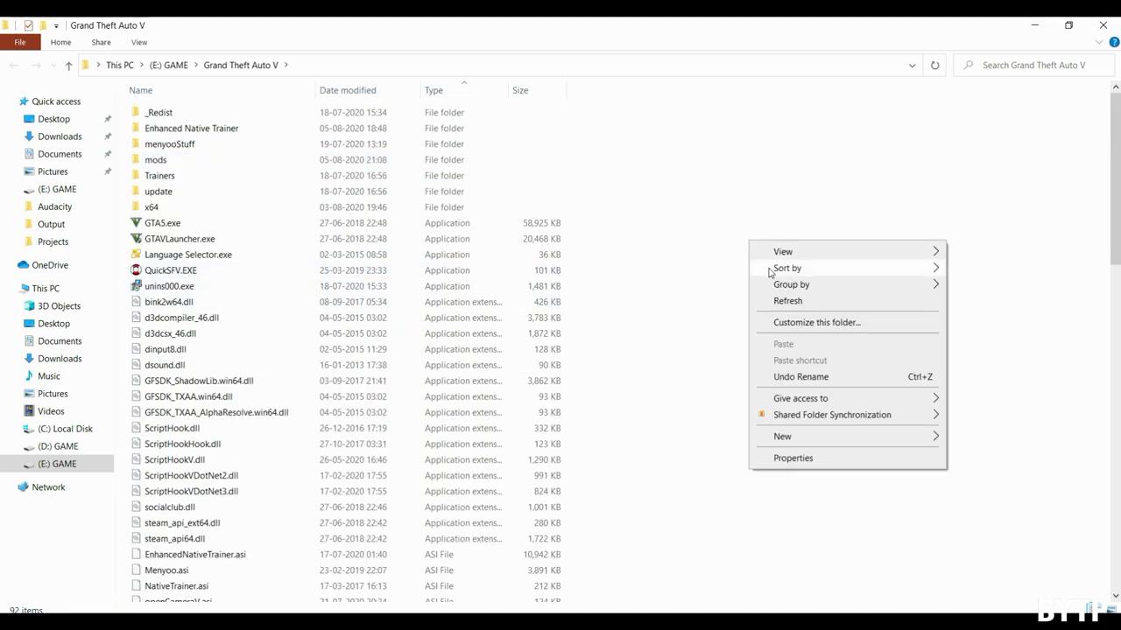
pyautogui.click(788, 302)
pyautogui.click(1034, 25)
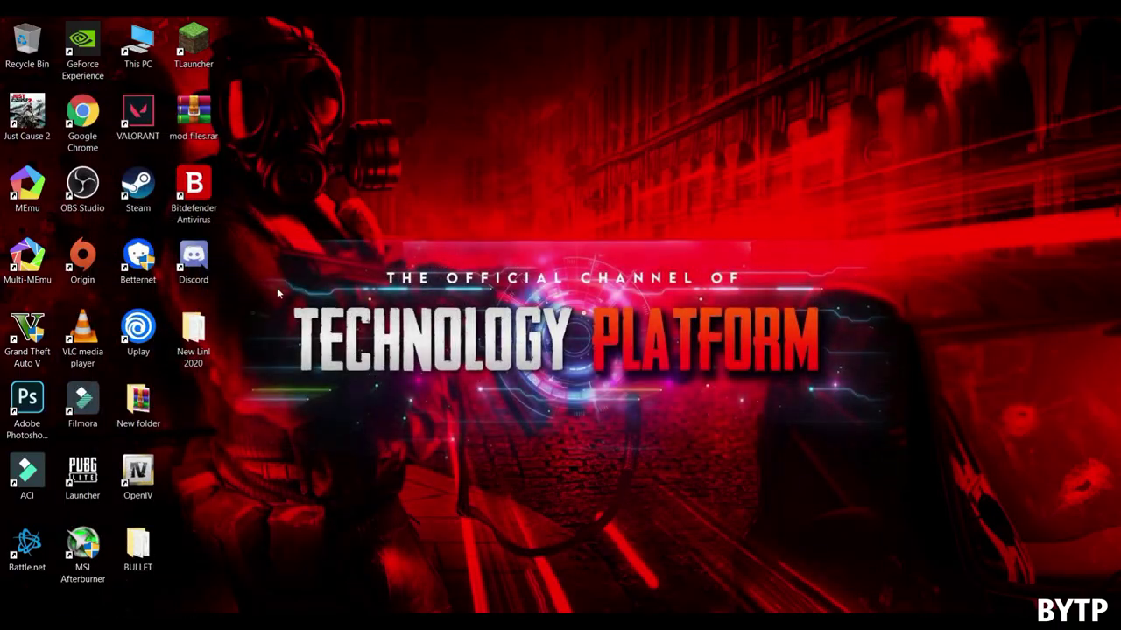
# - Launch OpenIV and choose Grand Theft Auto V for Windows
pyautogui.doubleClick(160, 473)
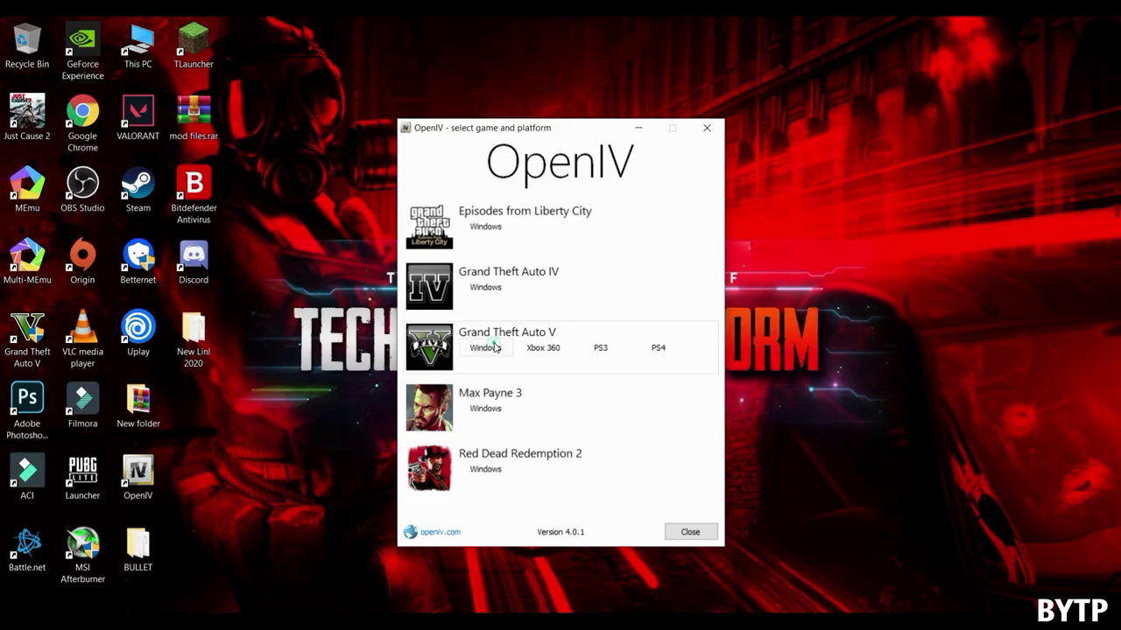
pyautogui.click(484, 348)
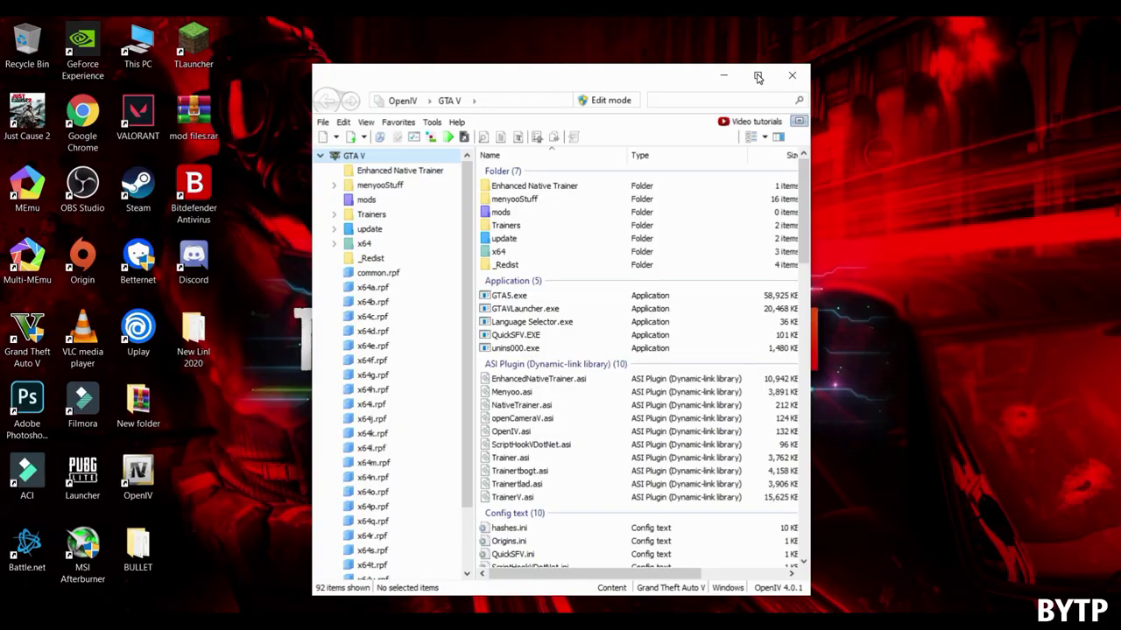
# - Maximize OpenIV and turn on Edit mode, accepting the warning
pyautogui.click(758, 78)
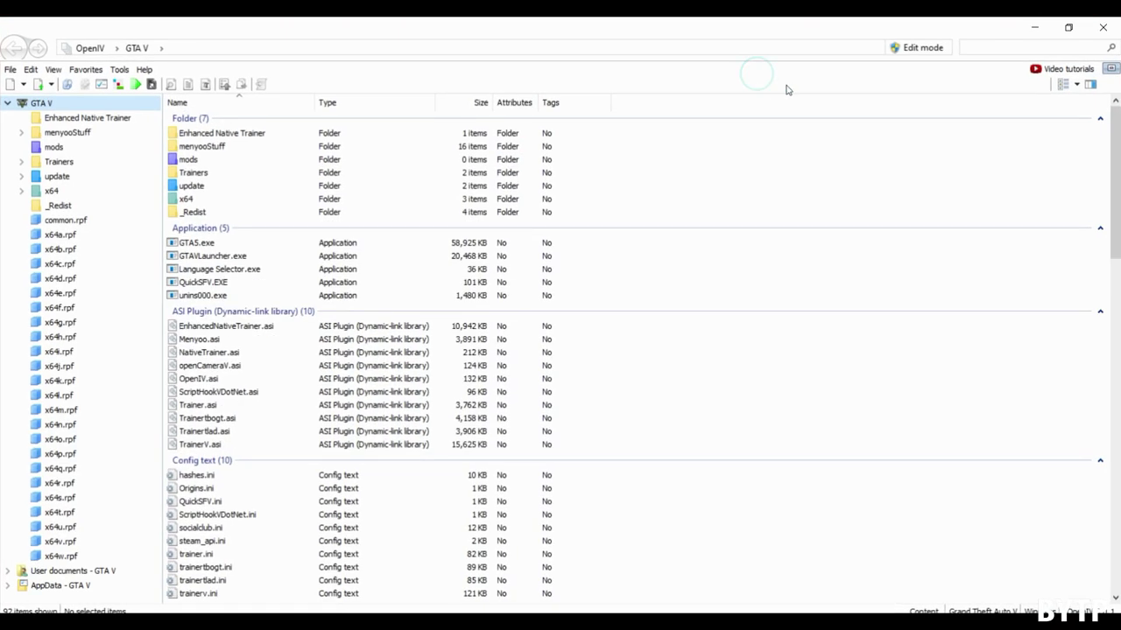
pyautogui.click(923, 49)
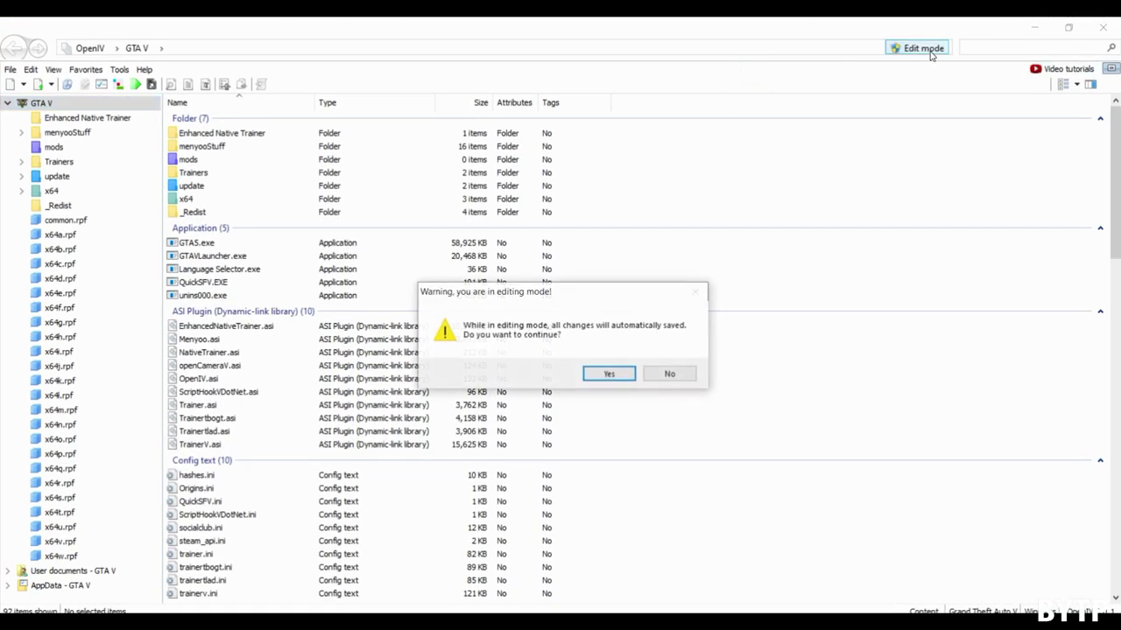
pyautogui.click(610, 375)
# - Check in ASI Manager that ASI Loader, OpenIV.ASI and openCamera are installed
pyautogui.click(140, 71)
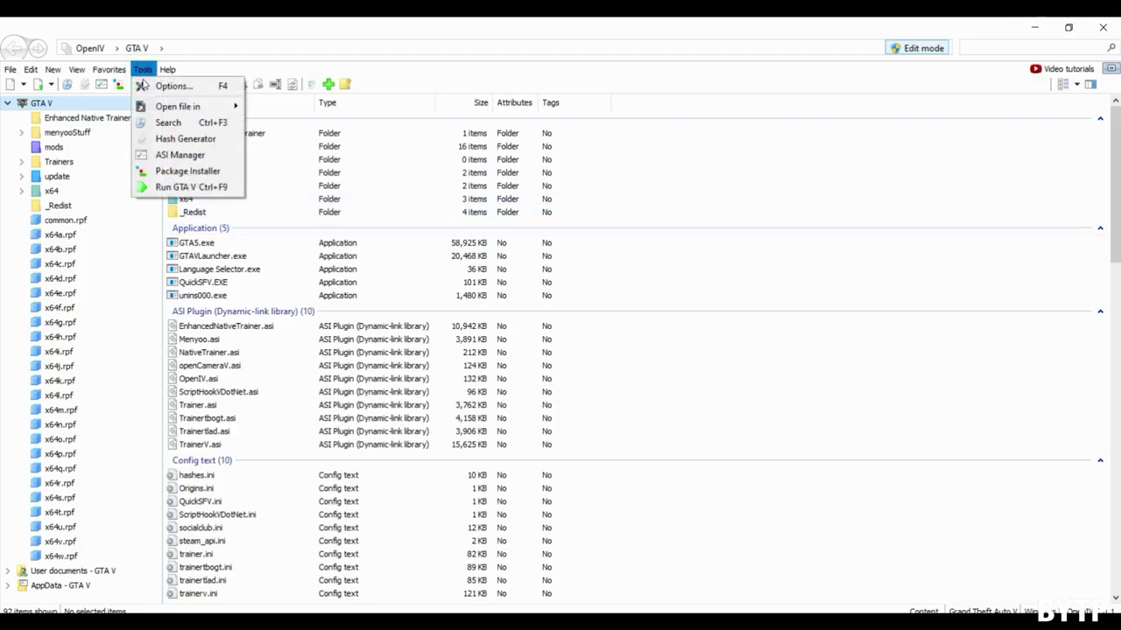
pyautogui.click(166, 155)
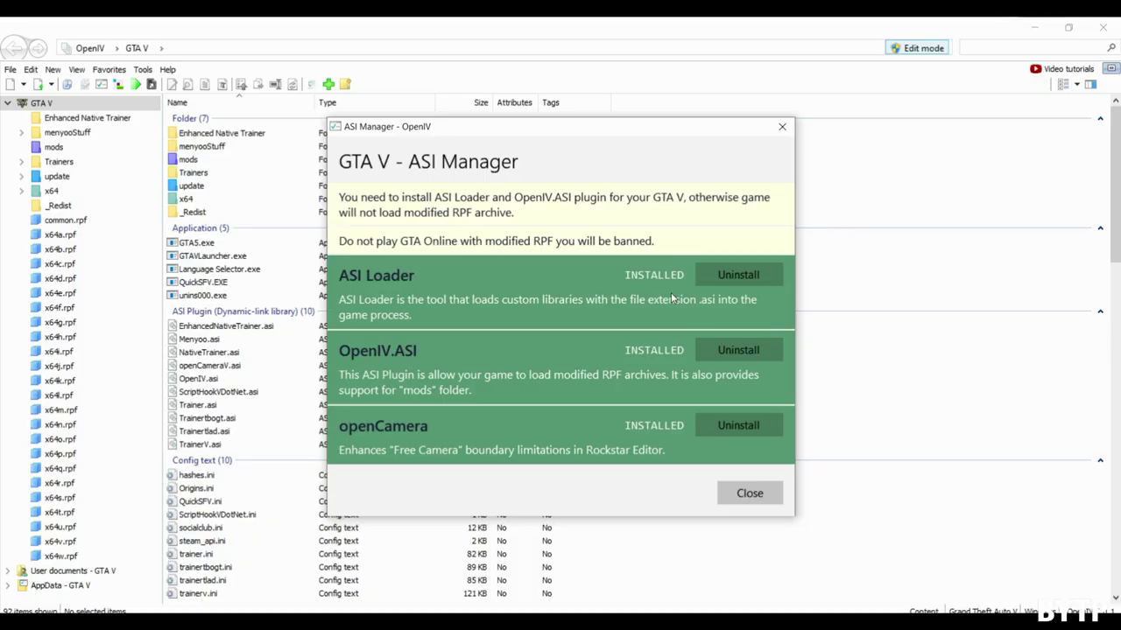
pyautogui.click(782, 126)
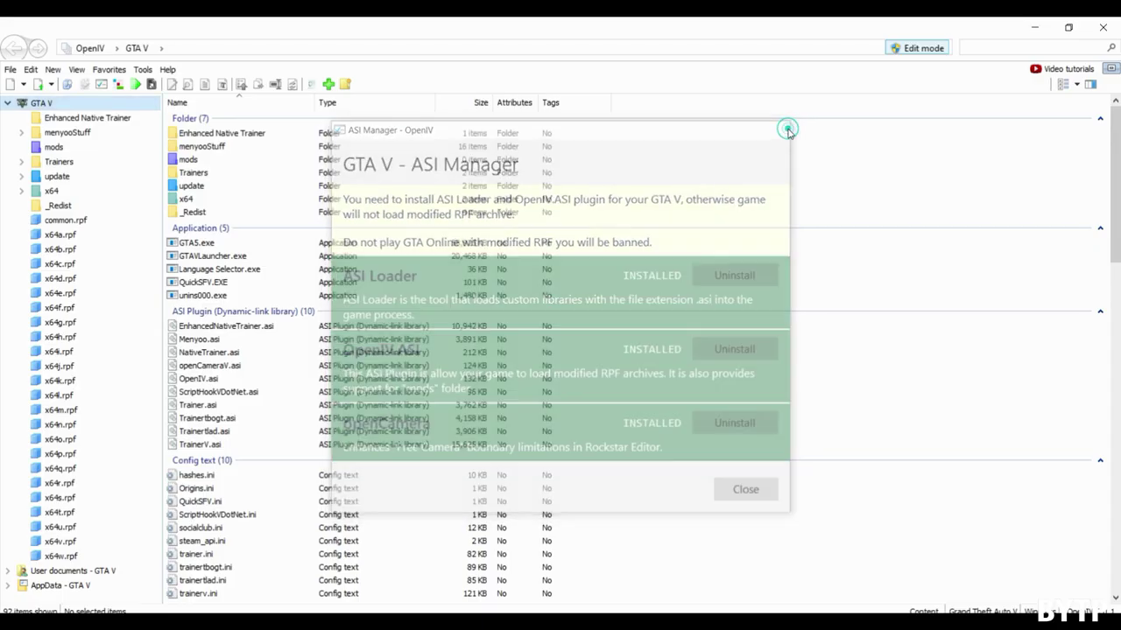
pyautogui.click(142, 69)
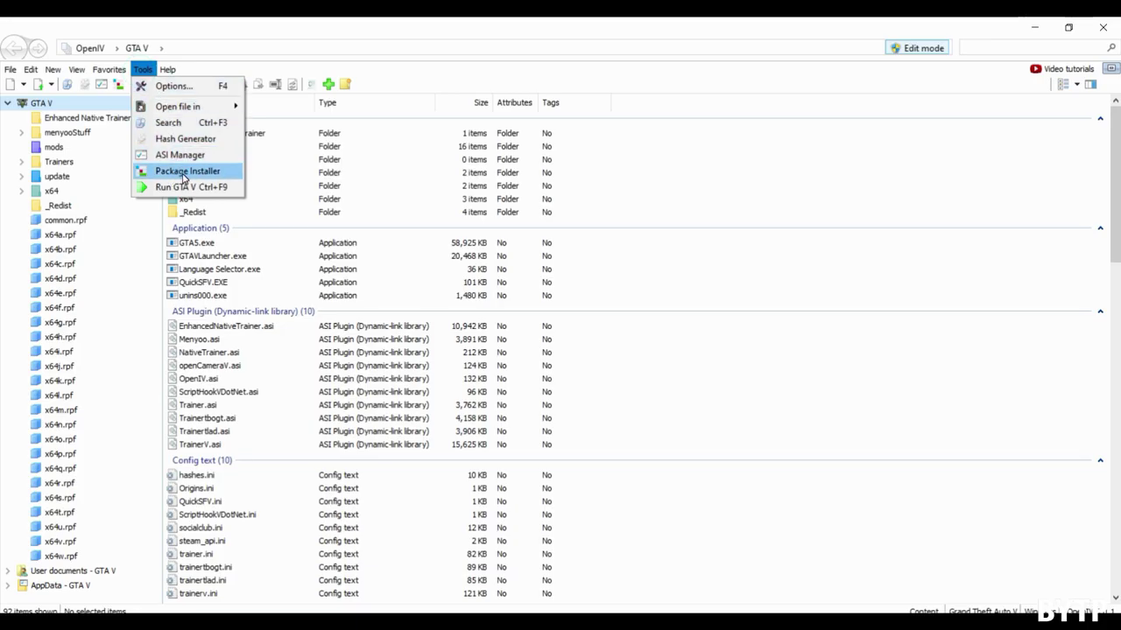
# - Load ViceCryRemastered.oiv from E:\GTA VC GTA 5\Vice Cry Remastered 2.0 into Package Installer
pyautogui.click(184, 173)
pyautogui.click(66, 299)
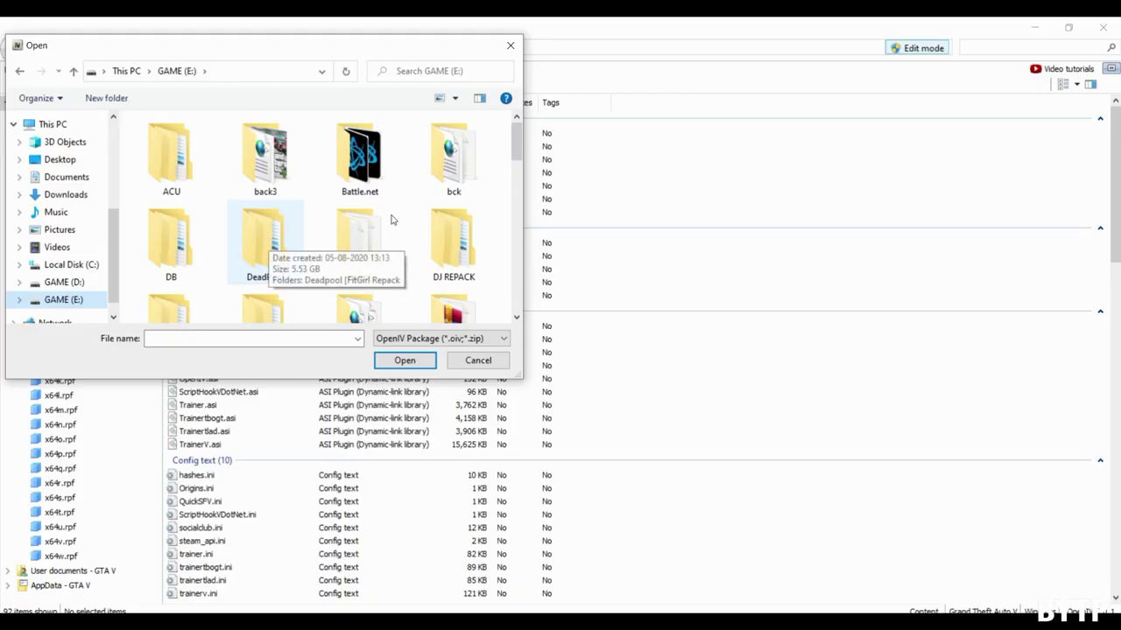
pyautogui.moveTo(518, 145); pyautogui.dragTo(525, 204)
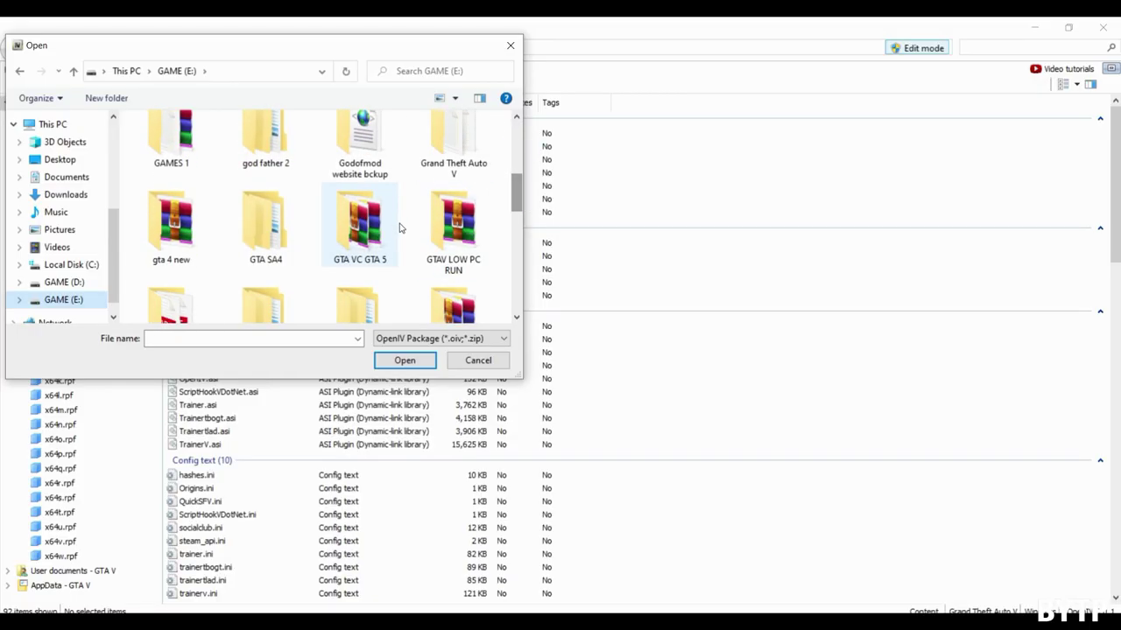
pyautogui.doubleClick(364, 225)
pyautogui.doubleClick(204, 141)
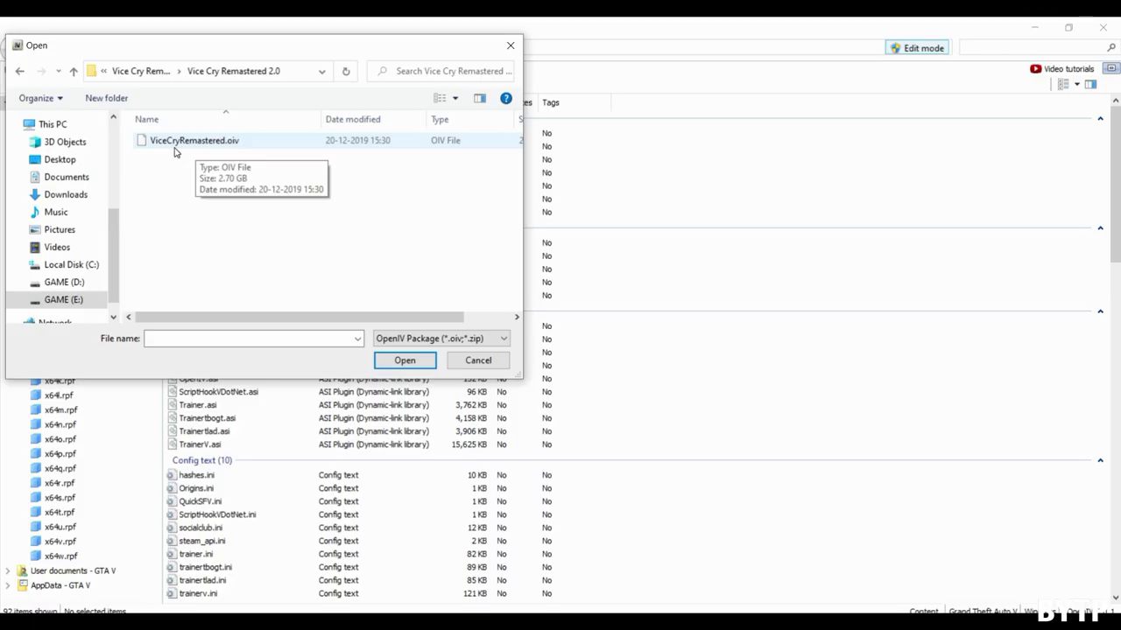
pyautogui.doubleClick(194, 142)
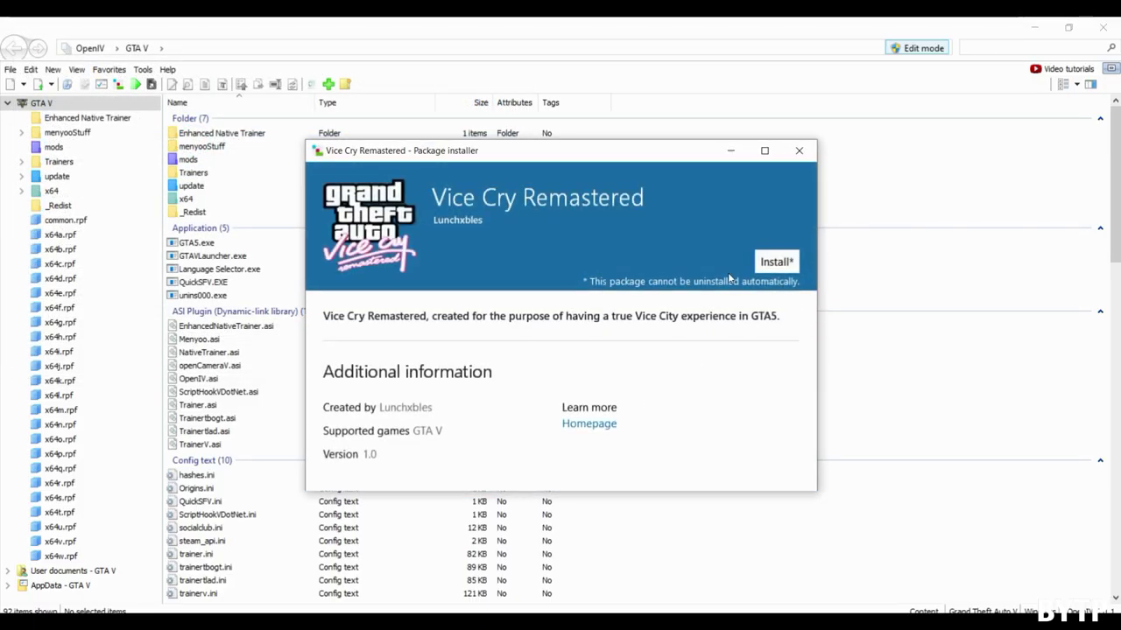
# - Install Vice Cry Remastered into the mods folder, then turn Edit mode off and close OpenIV
pyautogui.click(775, 268)
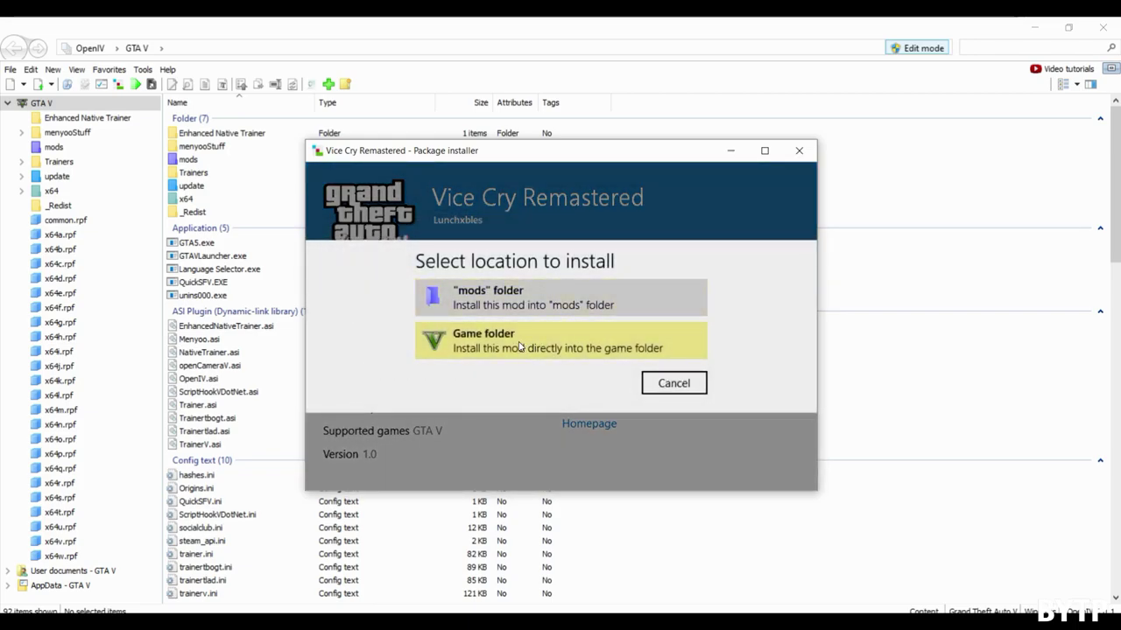
pyautogui.click(488, 300)
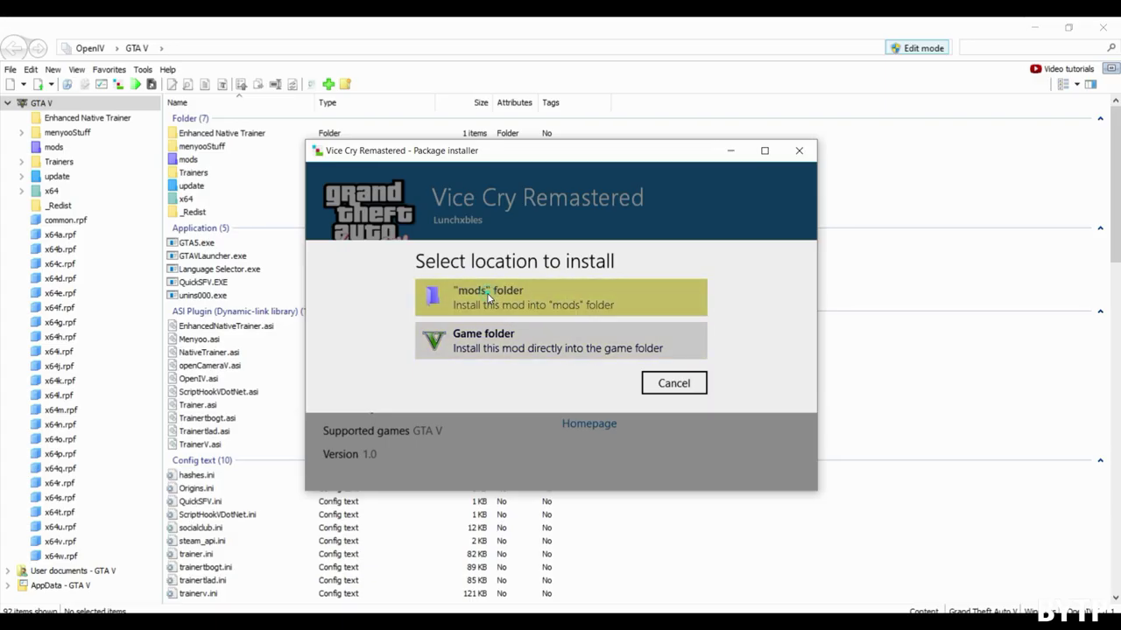
pyautogui.click(493, 385)
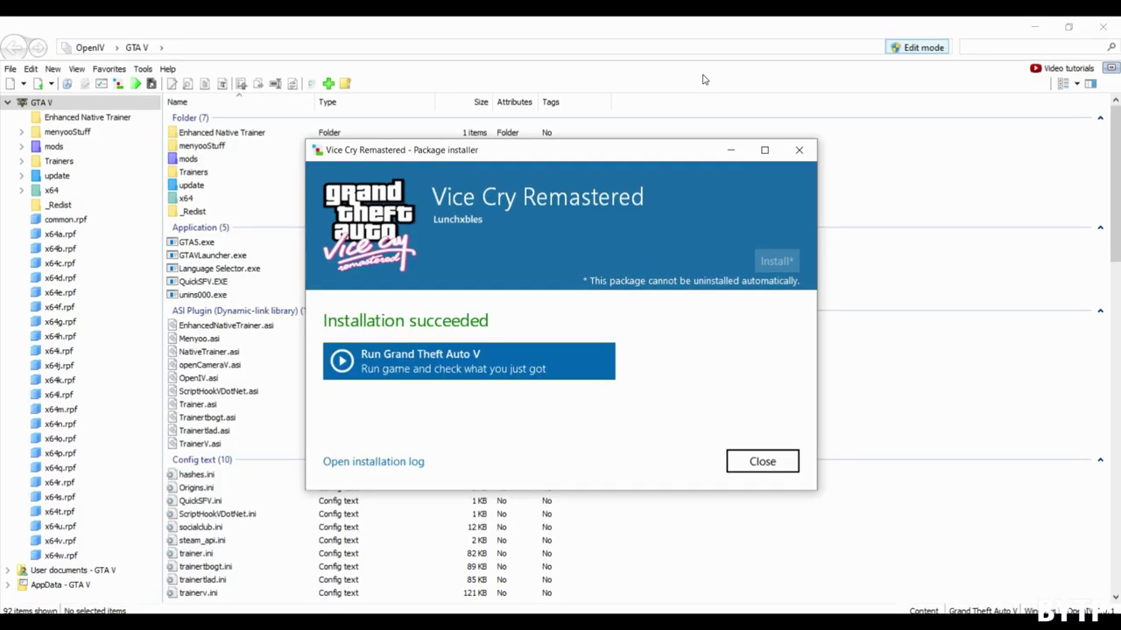
pyautogui.click(760, 463)
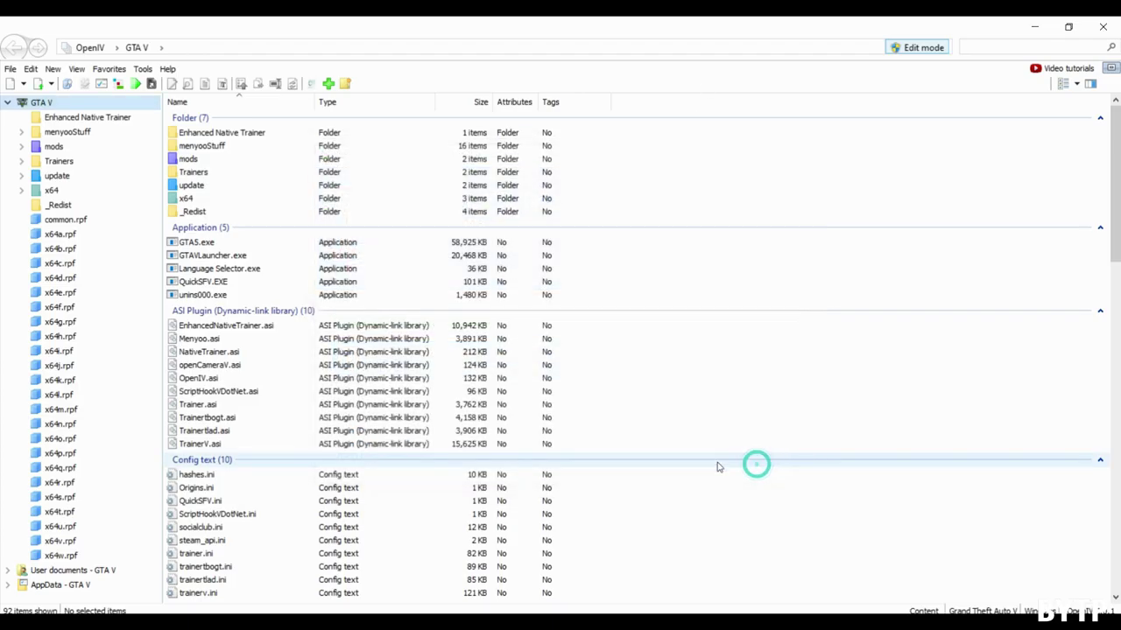
pyautogui.click(918, 53)
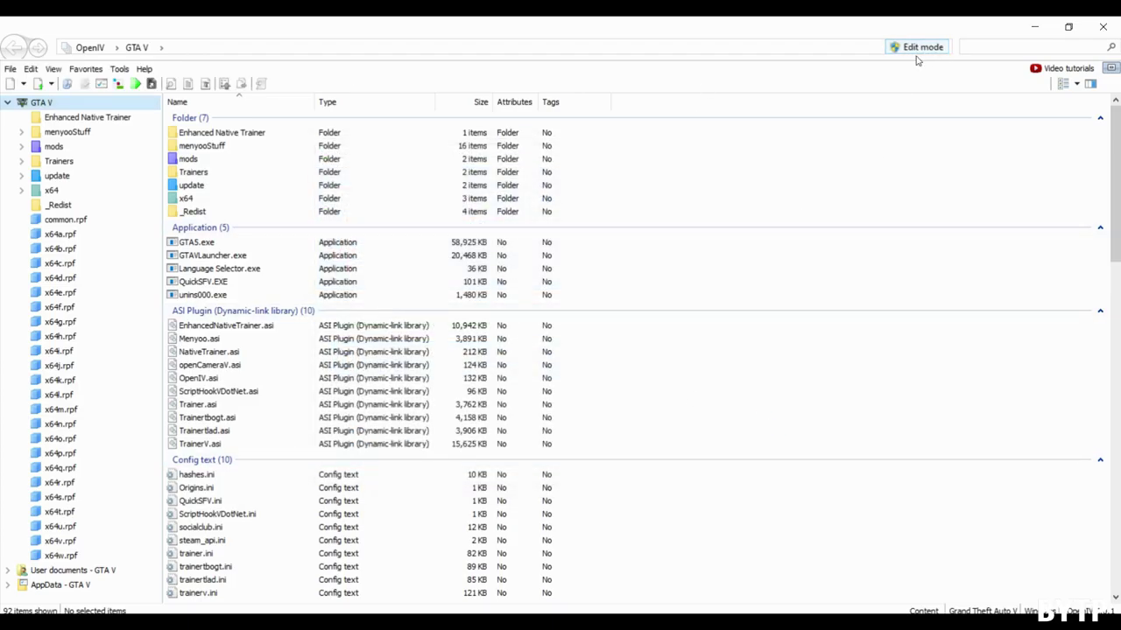
pyautogui.click(1102, 27)
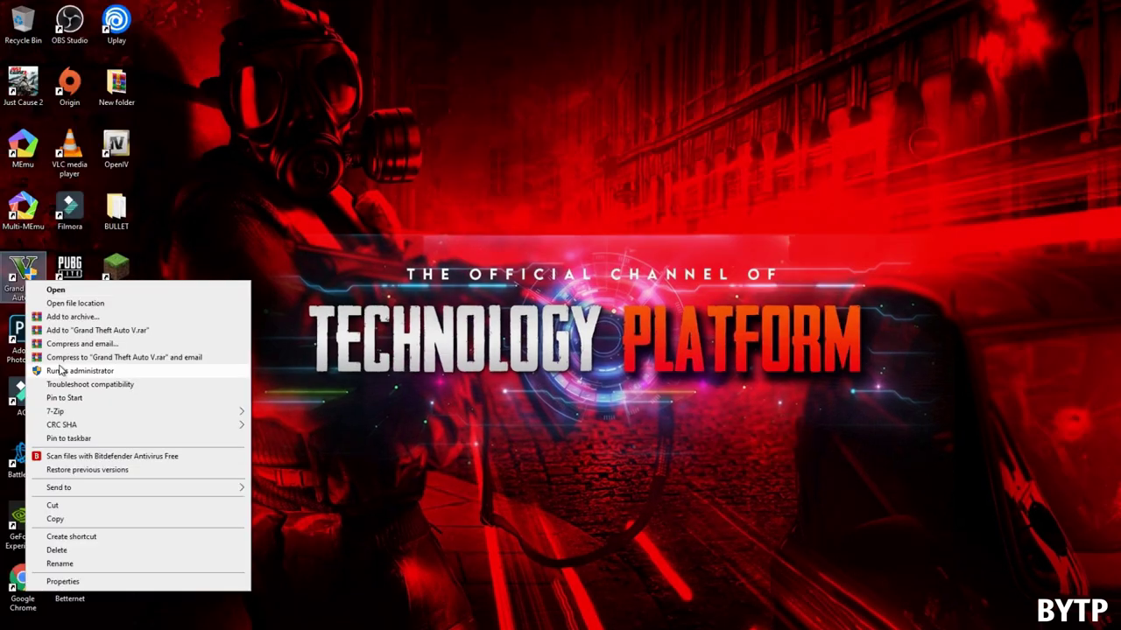
# - Run Grand Theft Auto V as administrator, approving the UAC prompt
pyautogui.click(220, 367)
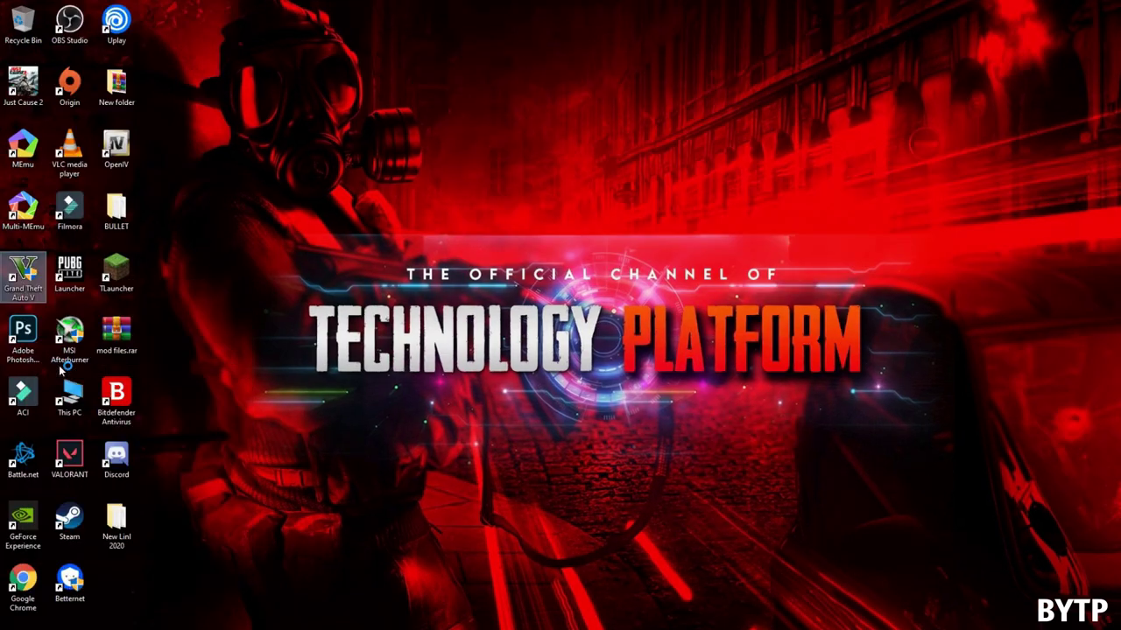
pyautogui.click(467, 412)
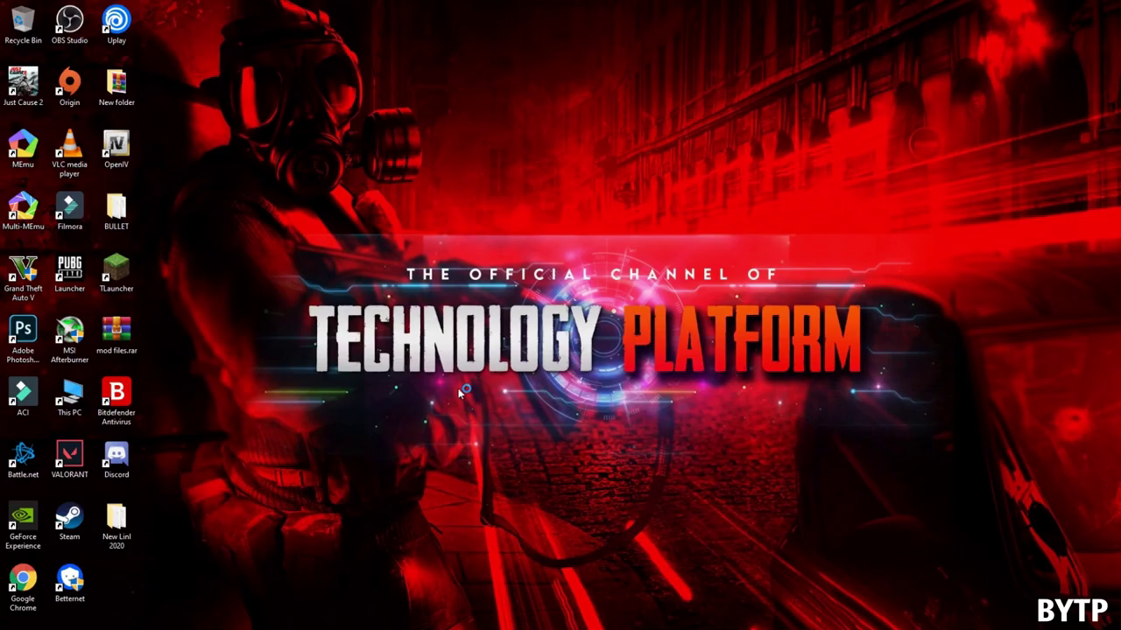